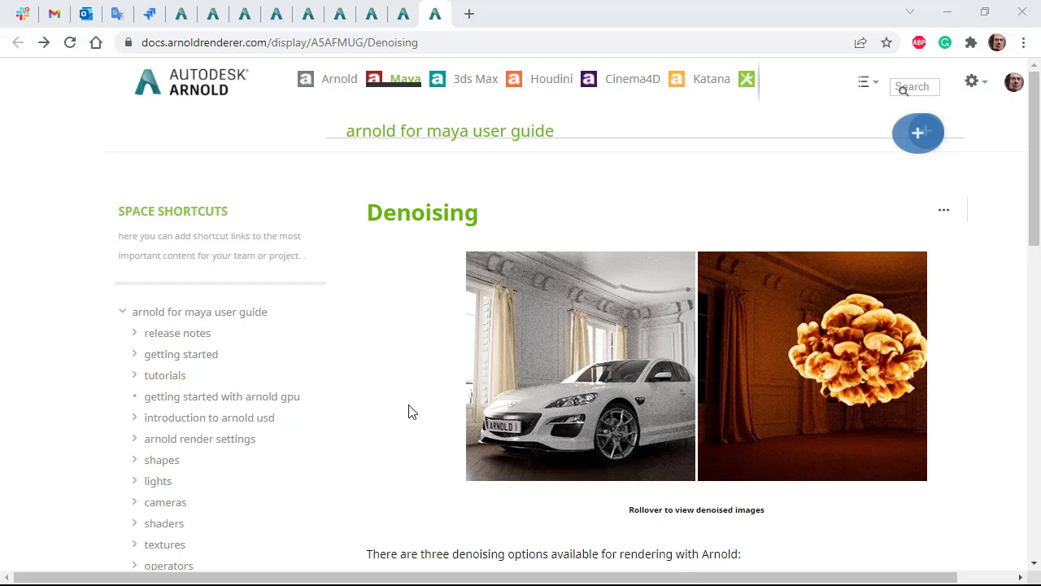
Review the denoising options on the Arnold documentation page, highlighting the Noice denoiser's dedicated UI and its stand-alone noice.exe.
{"action": "left_click", "coordinate": [419, 407]}
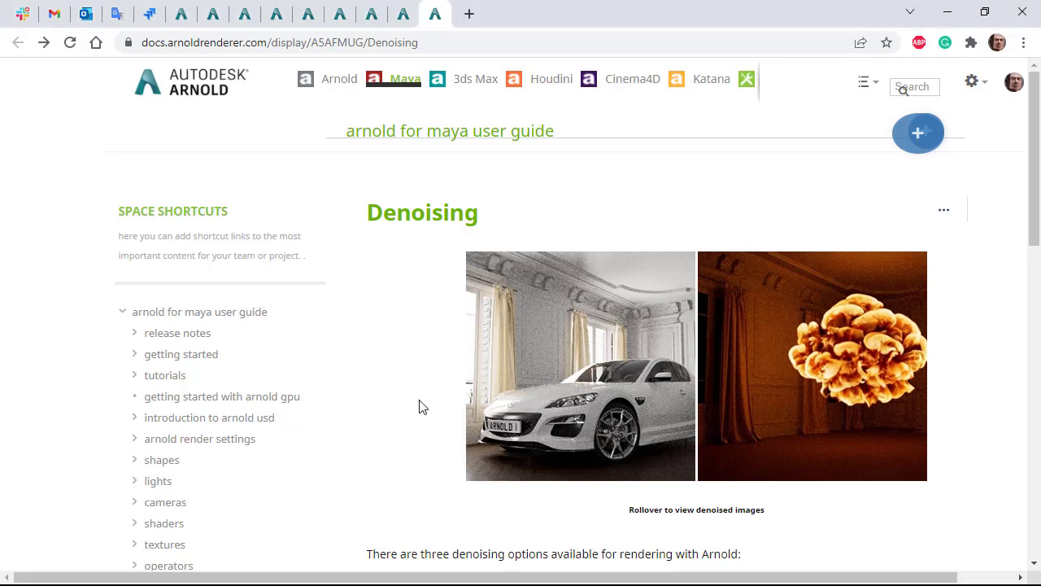
{"action": "scroll", "coordinate": [419, 407], "scroll_direction": "down", "scroll_amount": 5}
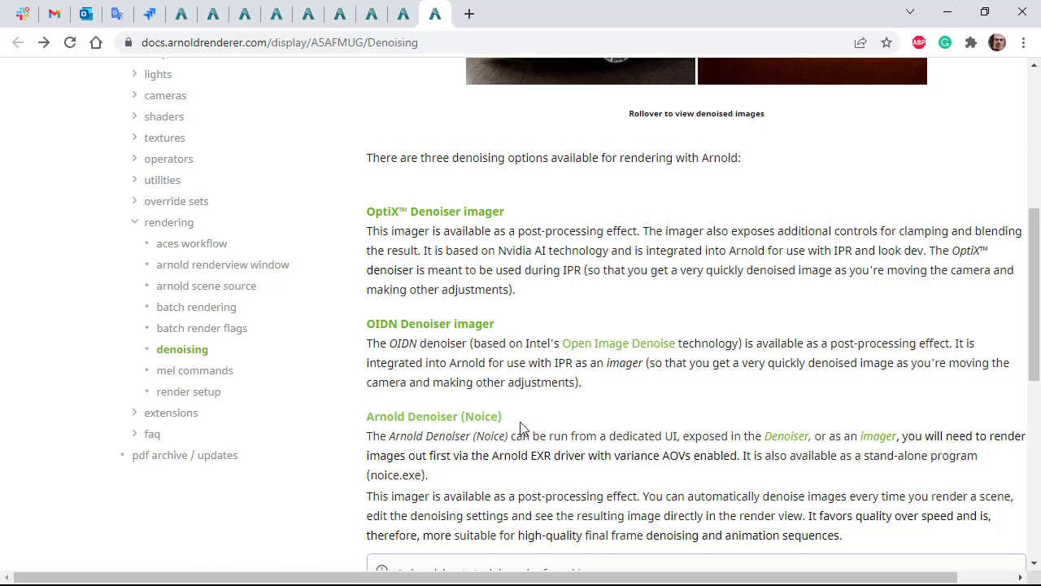
{"action": "left_click_drag", "start_coordinate": [611, 437], "coordinate": [807, 438]}
{"action": "left_click", "coordinate": [781, 417]}
{"action": "left_click_drag", "start_coordinate": [449, 480], "coordinate": [370, 477]}
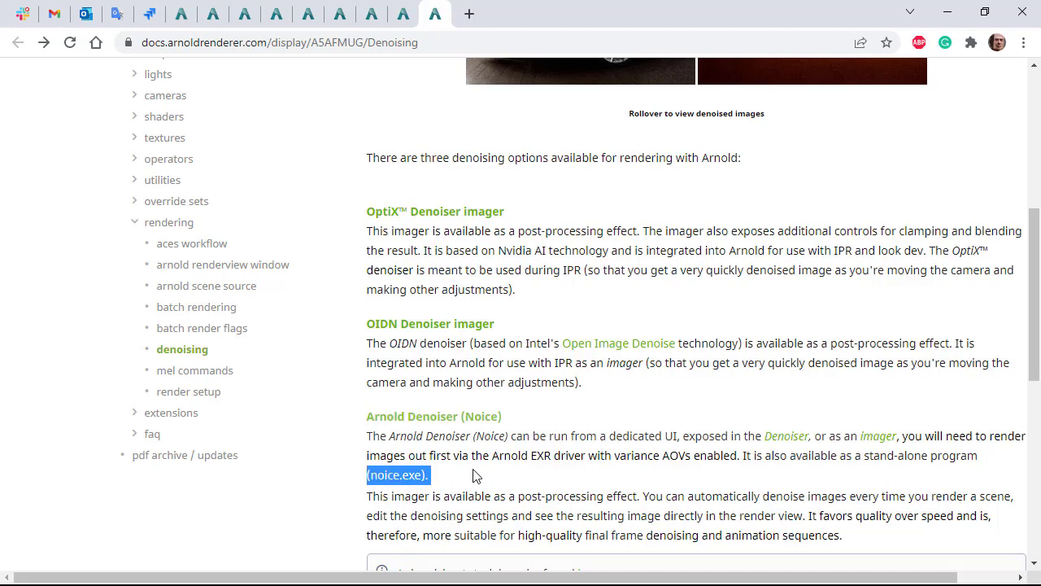
{"action": "left_click", "coordinate": [476, 475]}
{"action": "scroll", "coordinate": [476, 475], "scroll_direction": "down", "scroll_amount": 1}
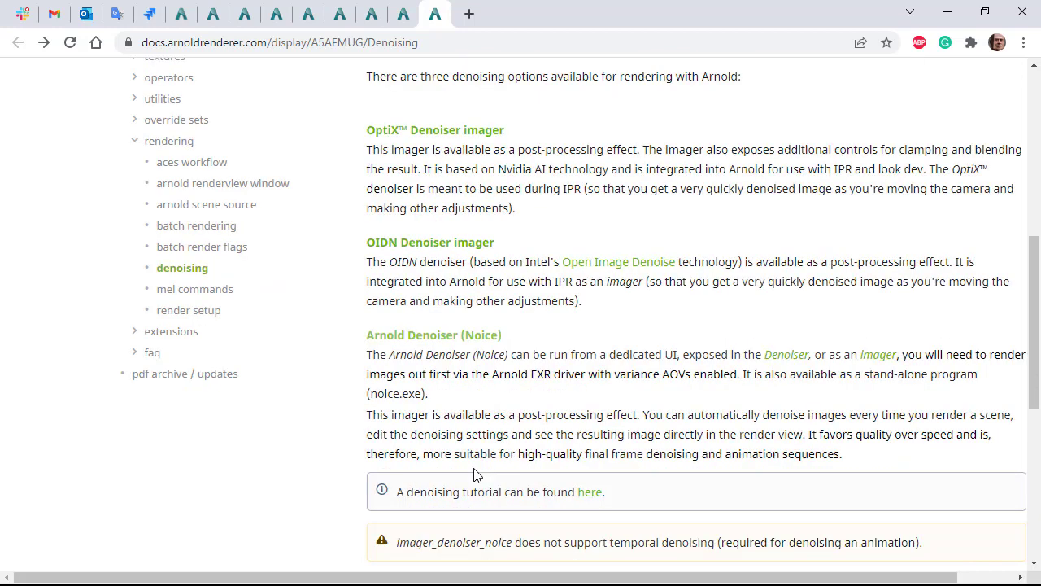
Open the linked denoising tutorial and read through it to the Arnold Denoiser Settings section.
{"action": "left_click", "coordinate": [586, 492]}
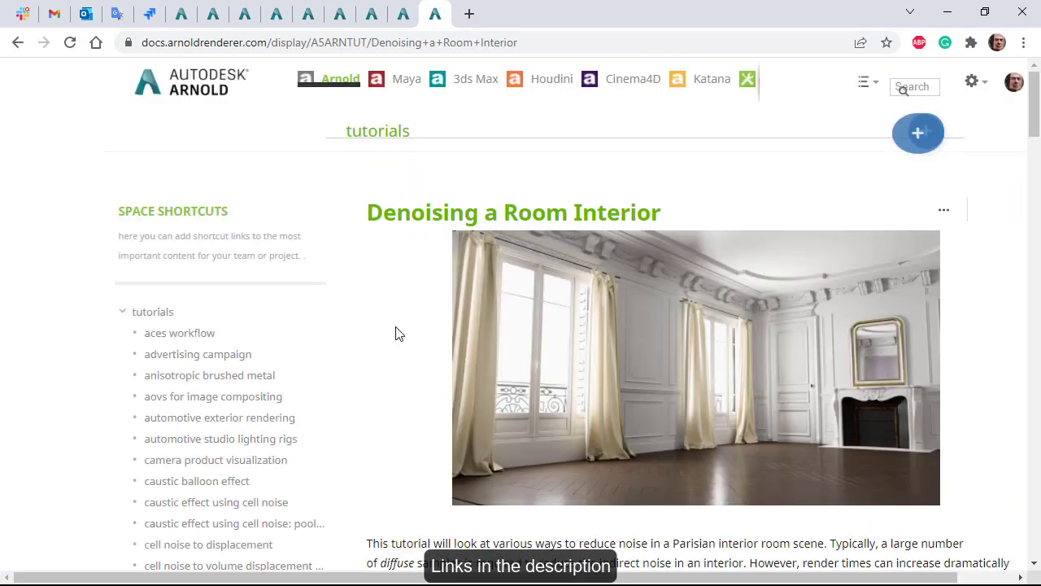
{"action": "scroll", "coordinate": [396, 333], "scroll_direction": "down", "scroll_amount": 15}
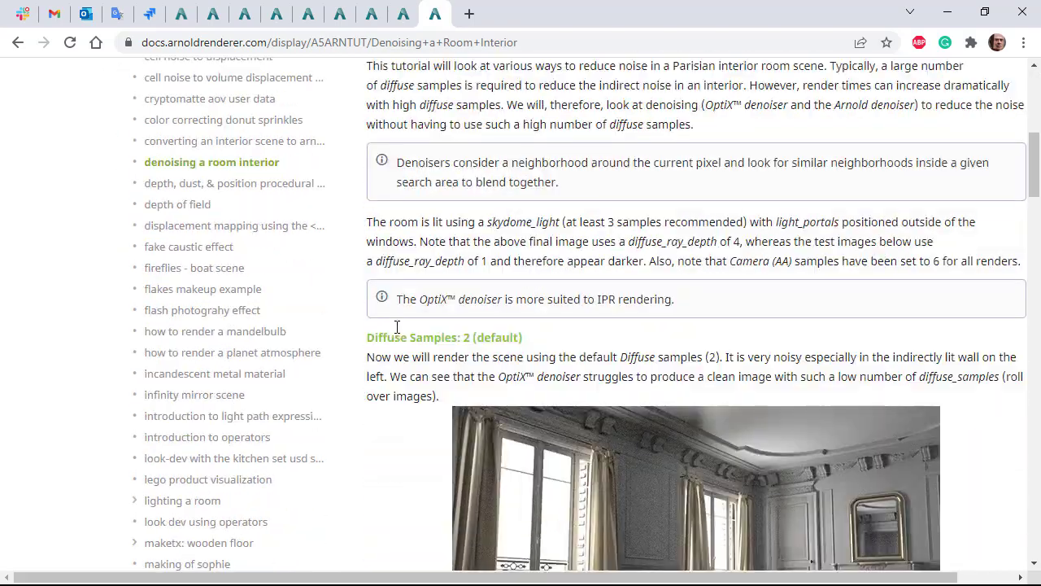
{"action": "scroll", "coordinate": [396, 334], "scroll_direction": "down", "scroll_amount": 20}
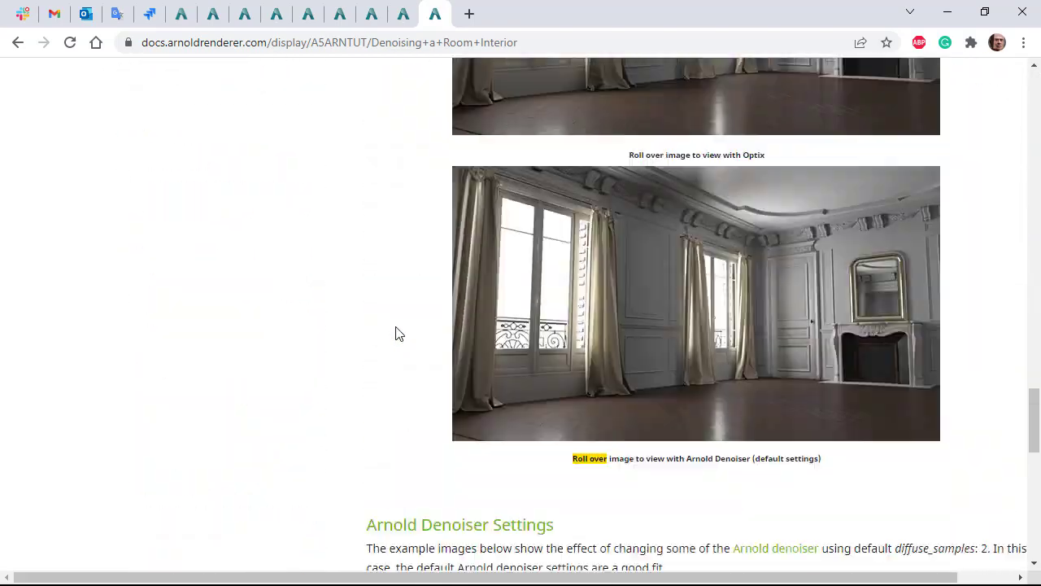
{"action": "scroll", "coordinate": [396, 334], "scroll_direction": "down", "scroll_amount": 1}
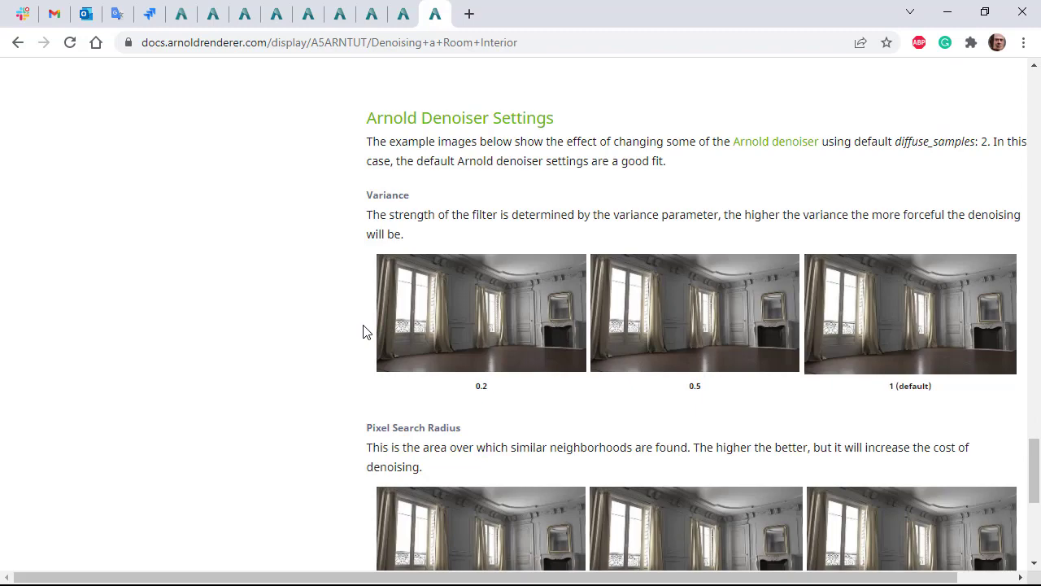
Switch to Maya and show the post-processing imager settings in Arnold RenderView.
{"action": "key", "text": "alt+Tab"}
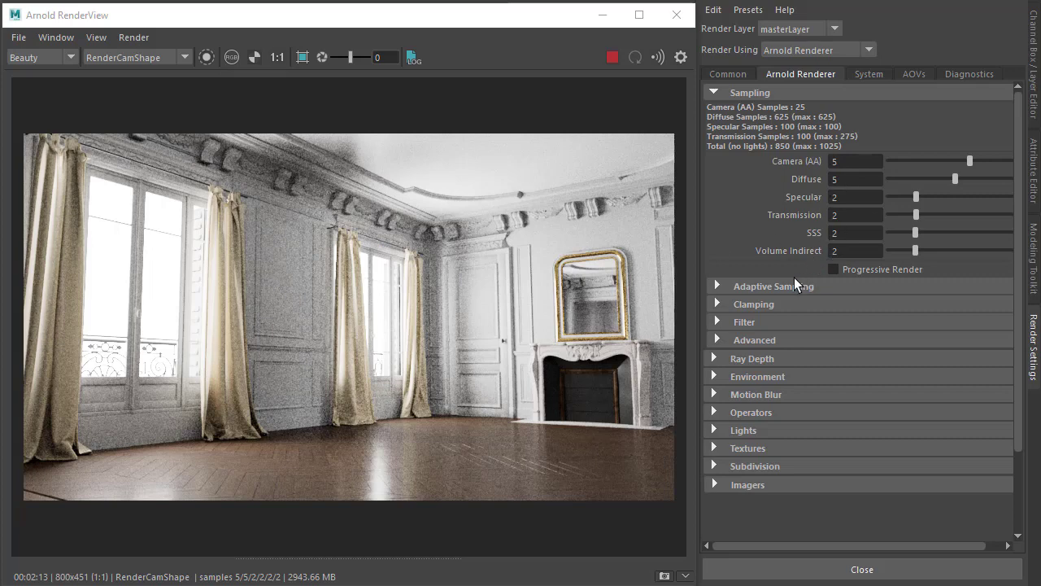
{"action": "left_click", "coordinate": [760, 287]}
{"action": "left_click", "coordinate": [760, 287]}
{"action": "left_click", "coordinate": [681, 57]}
Add a Denoiser Optix imager to the Arnold RenderView render and bring its denoising parameters into view.
{"action": "left_click", "coordinate": [523, 118]}
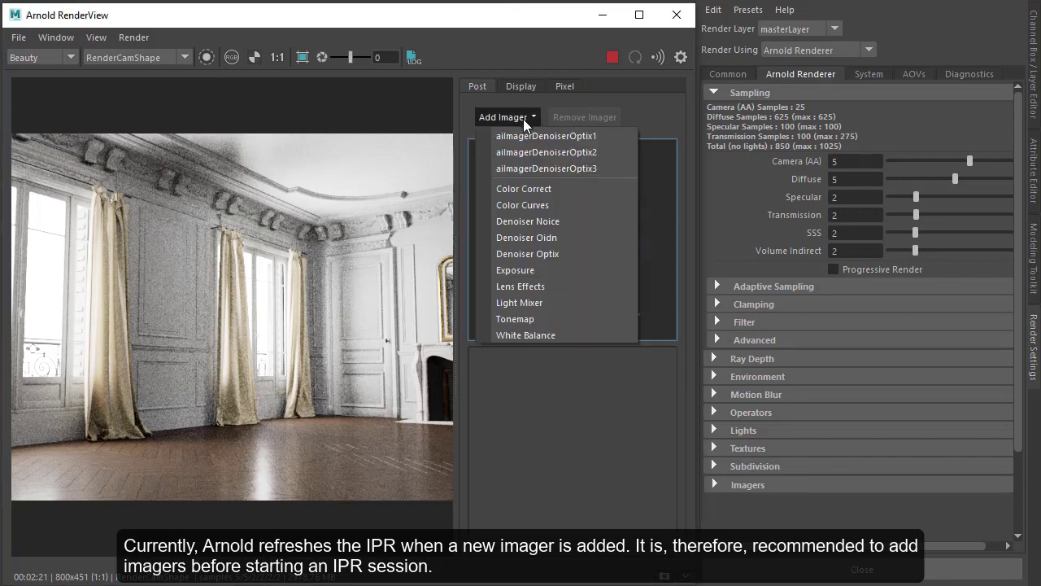
{"action": "left_click", "coordinate": [562, 254]}
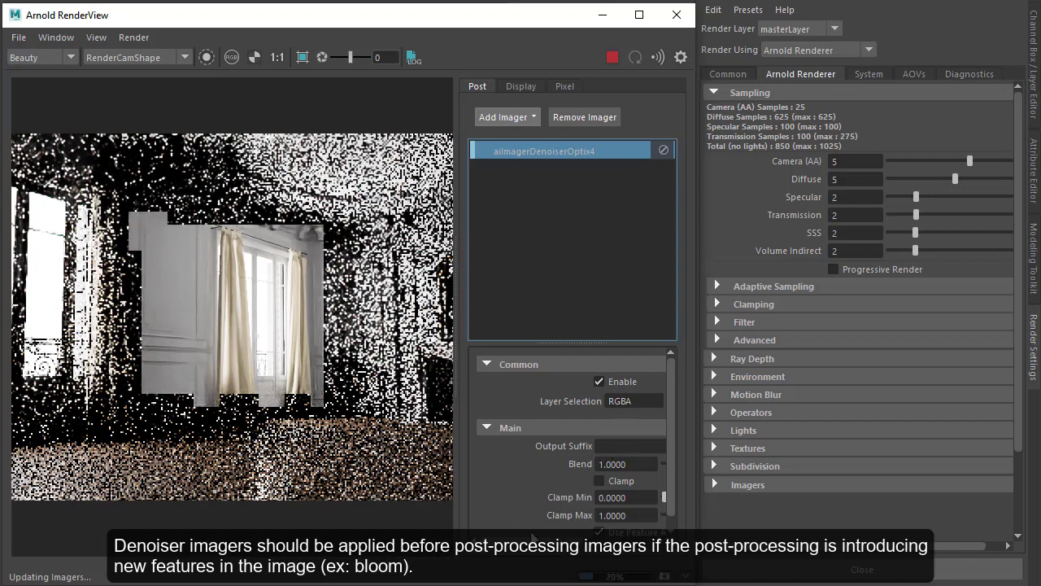
{"action": "left_click_drag", "start_coordinate": [536, 541], "coordinate": [569, 540]}
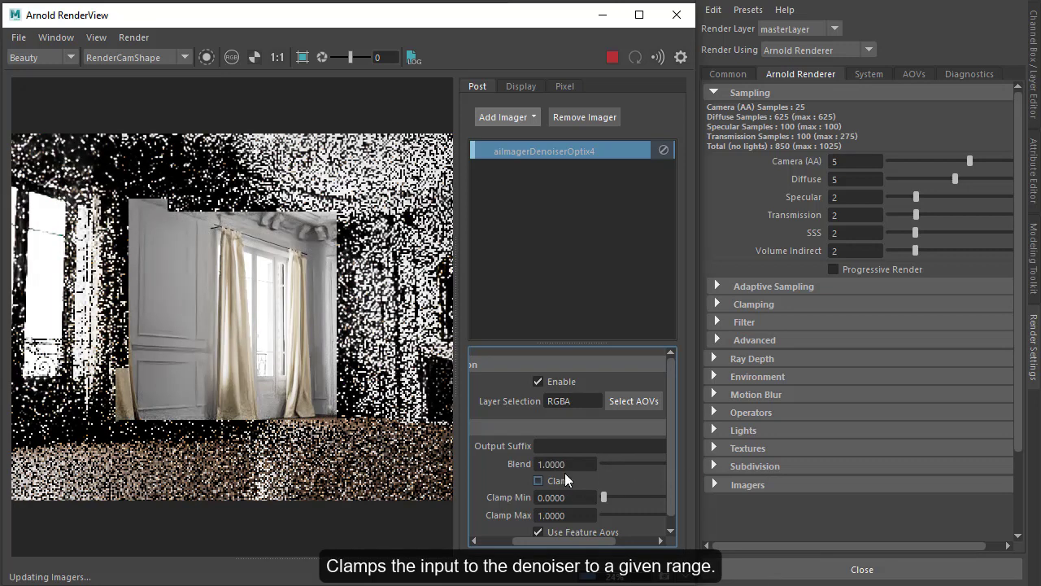
Remove the OptiX denoiser imager and add a Denoiser Oidn imager in its place.
{"action": "right_click", "coordinate": [551, 149]}
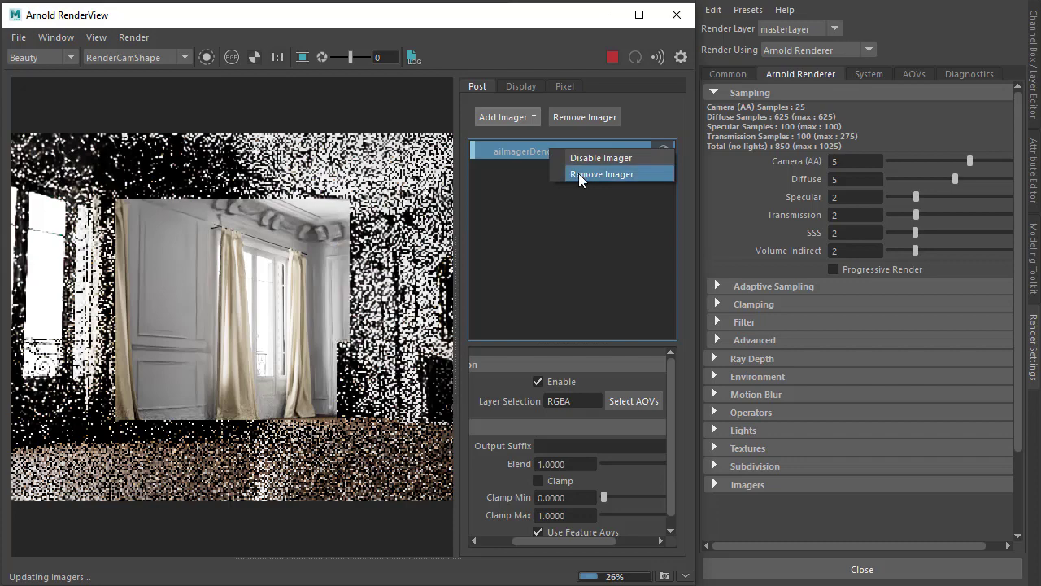
{"action": "left_click", "coordinate": [579, 173]}
{"action": "left_click", "coordinate": [531, 121]}
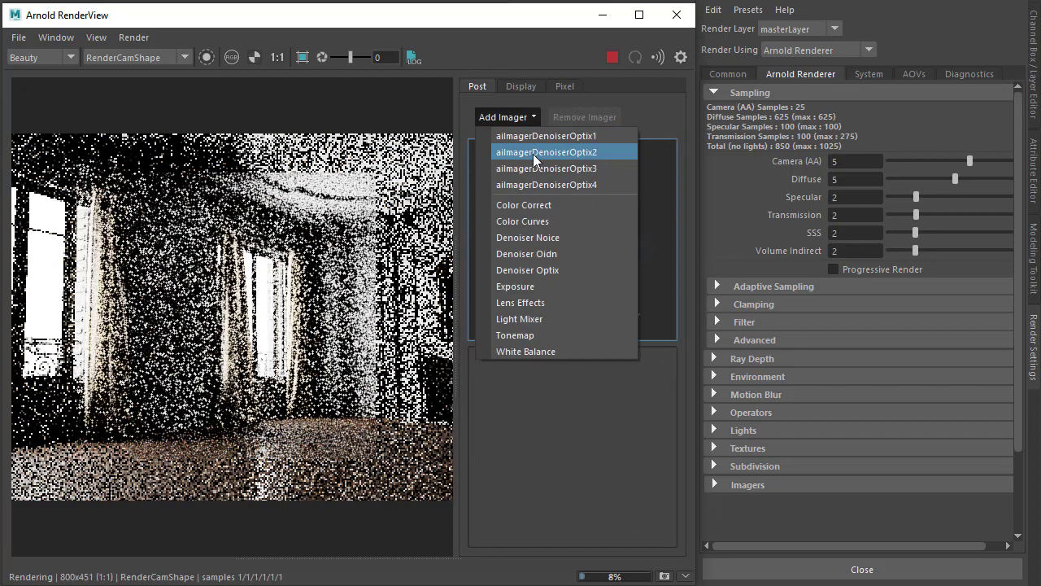
{"action": "left_click", "coordinate": [561, 255]}
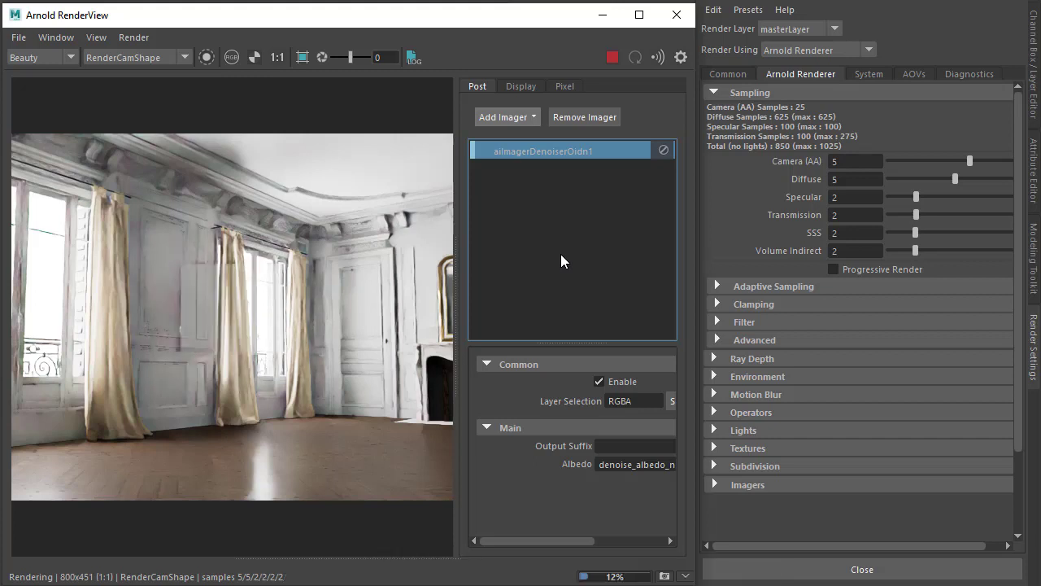
Remove the OIDN denoiser imager and add a Denoiser Noice imager in its place.
{"action": "right_click", "coordinate": [547, 151]}
{"action": "left_click", "coordinate": [581, 175]}
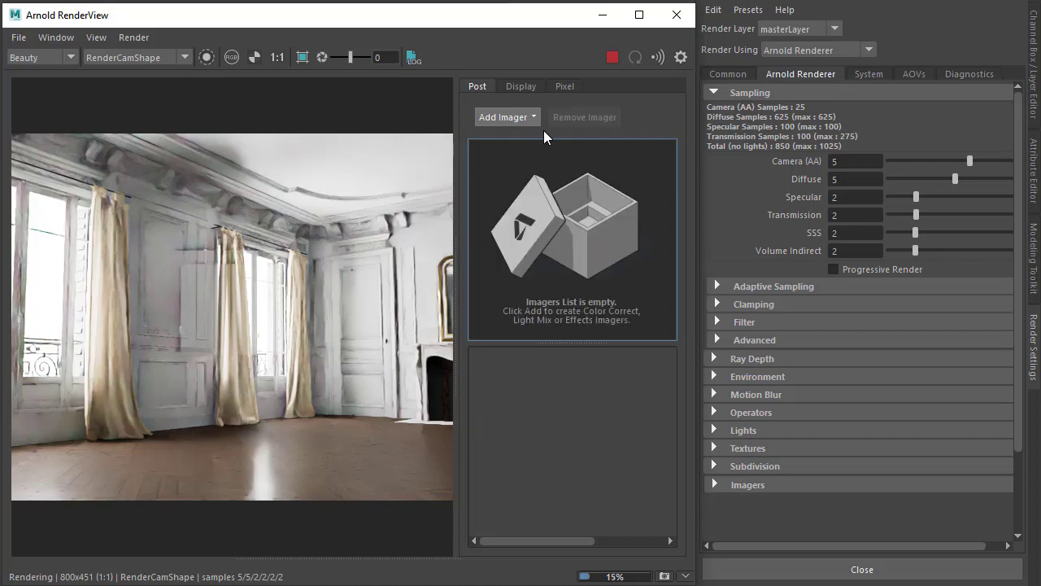
{"action": "left_click", "coordinate": [533, 119]}
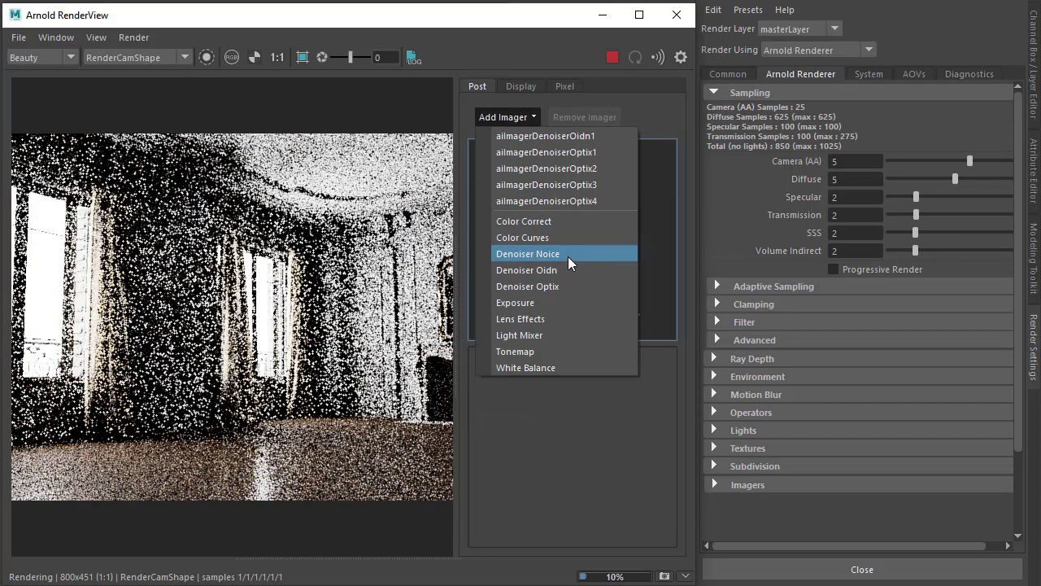
{"action": "left_click", "coordinate": [567, 257]}
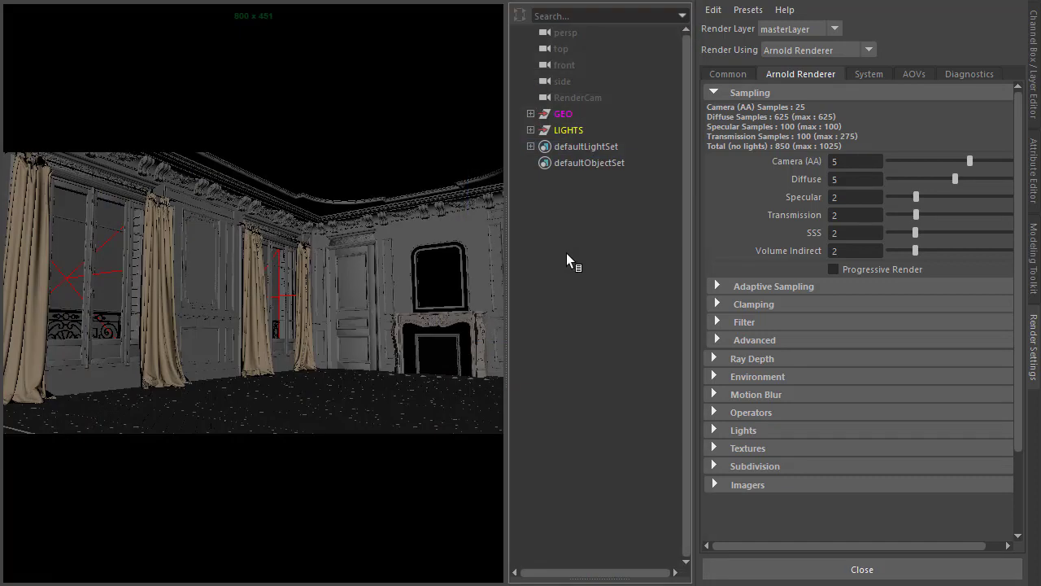
Open the Arnold Denoiser (noice) utility and check its frame range choices, keeping Single Frame.
{"action": "key", "text": "space"}
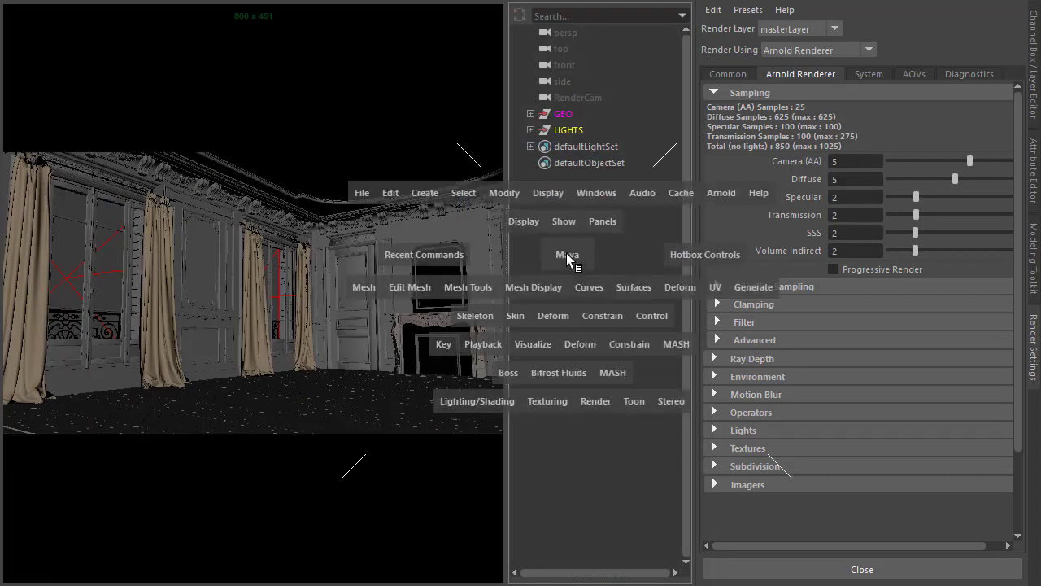
{"action": "left_click", "coordinate": [718, 192]}
{"action": "mouse_move", "coordinate": [749, 395]}
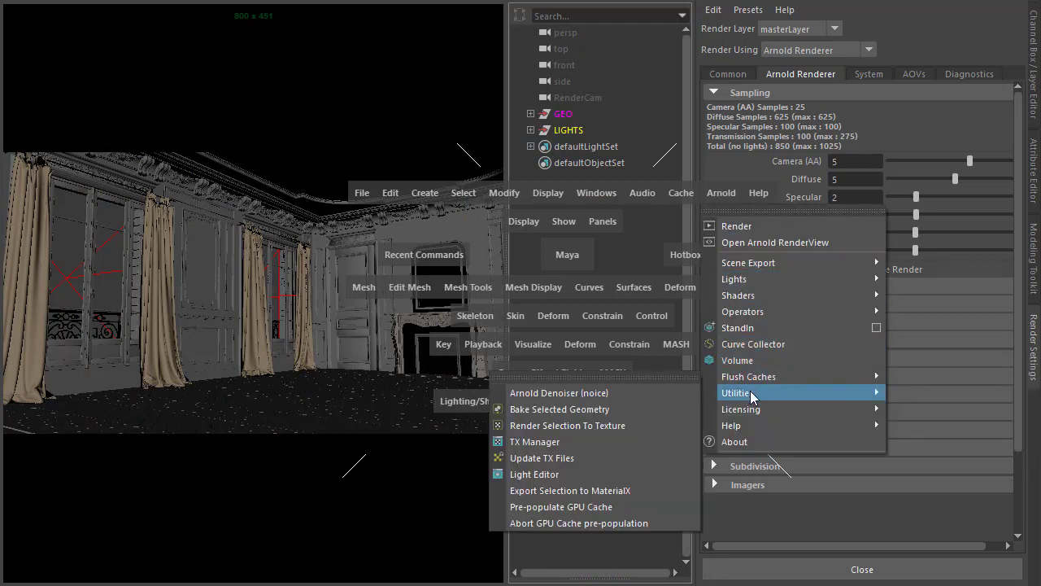
{"action": "left_click", "coordinate": [608, 394]}
{"action": "left_click", "coordinate": [541, 274]}
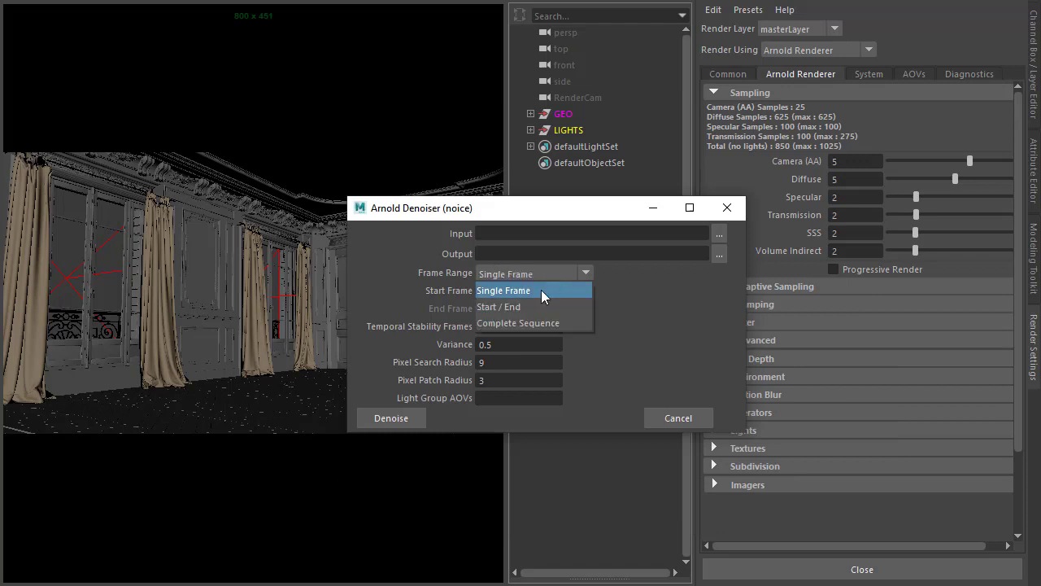
{"action": "left_click", "coordinate": [603, 306]}
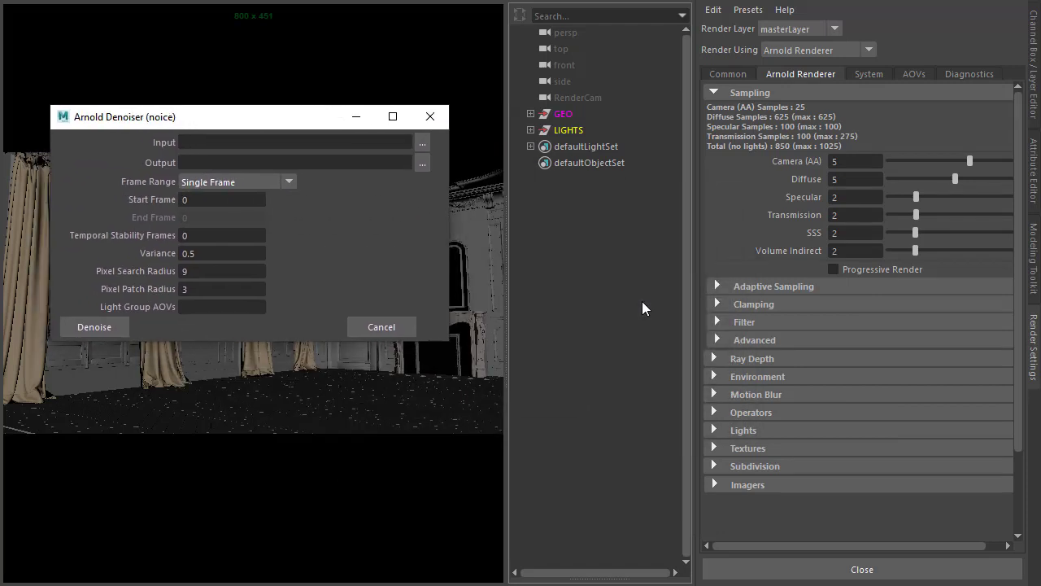
Check the Output Denoising AOVs and EXR file output settings, and render the frame in Maya's Render View.
{"action": "key", "text": "ctrl+f"}
{"action": "left_click", "coordinate": [700, 284]}
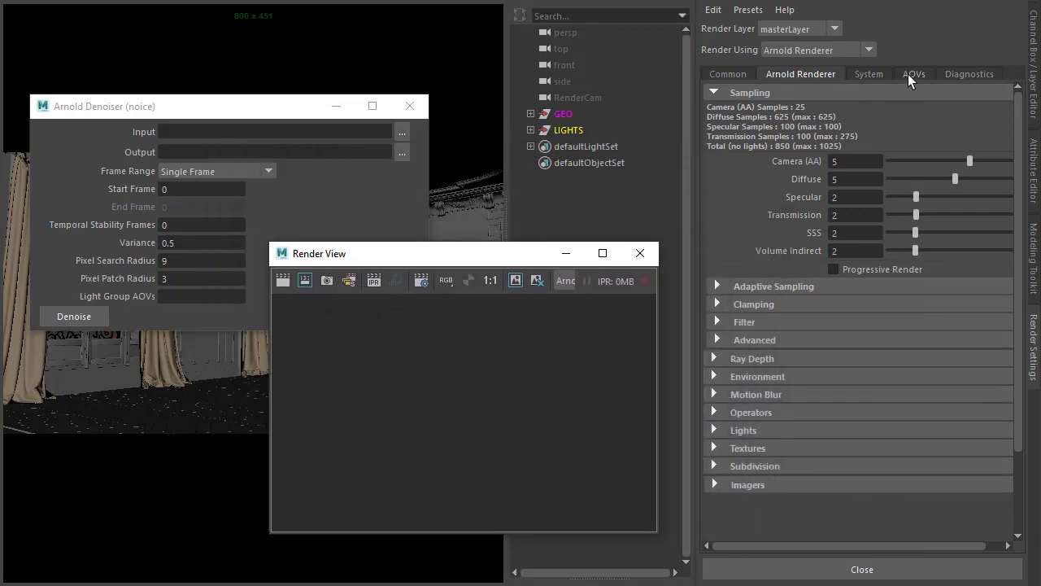
{"action": "left_click", "coordinate": [908, 74]}
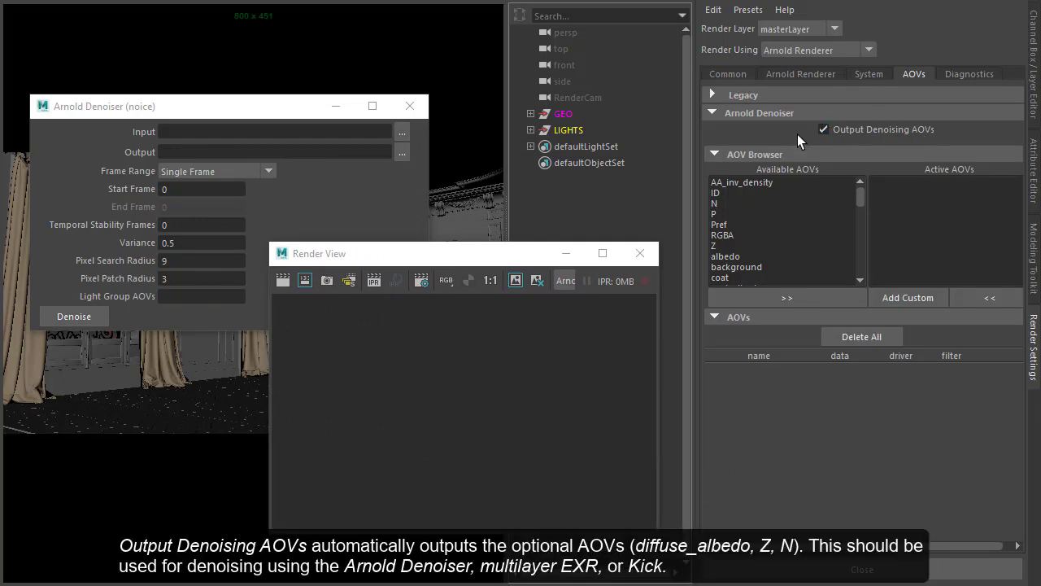
{"action": "left_click", "coordinate": [728, 74]}
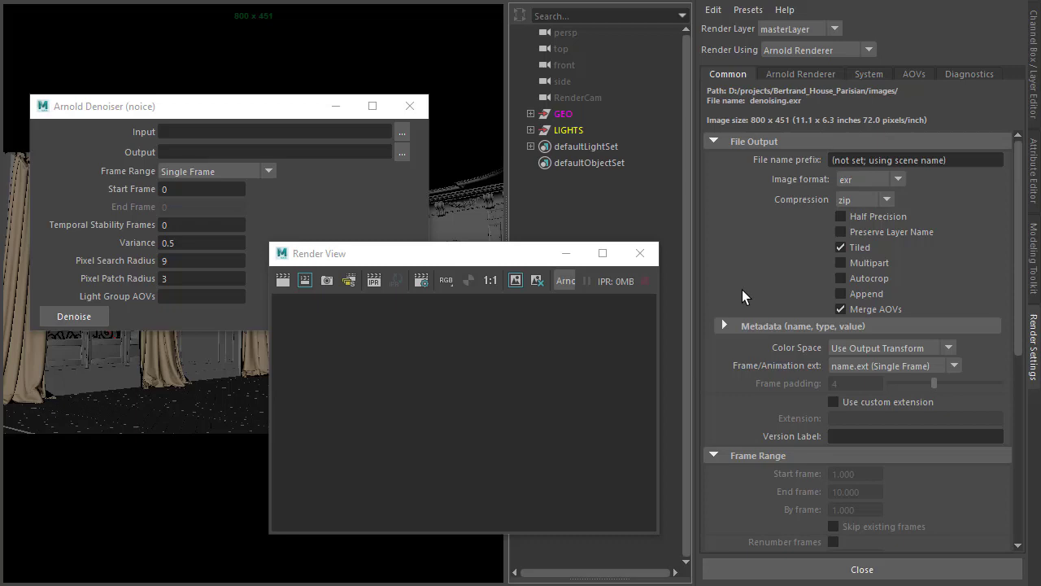
{"action": "right_click", "coordinate": [284, 280]}
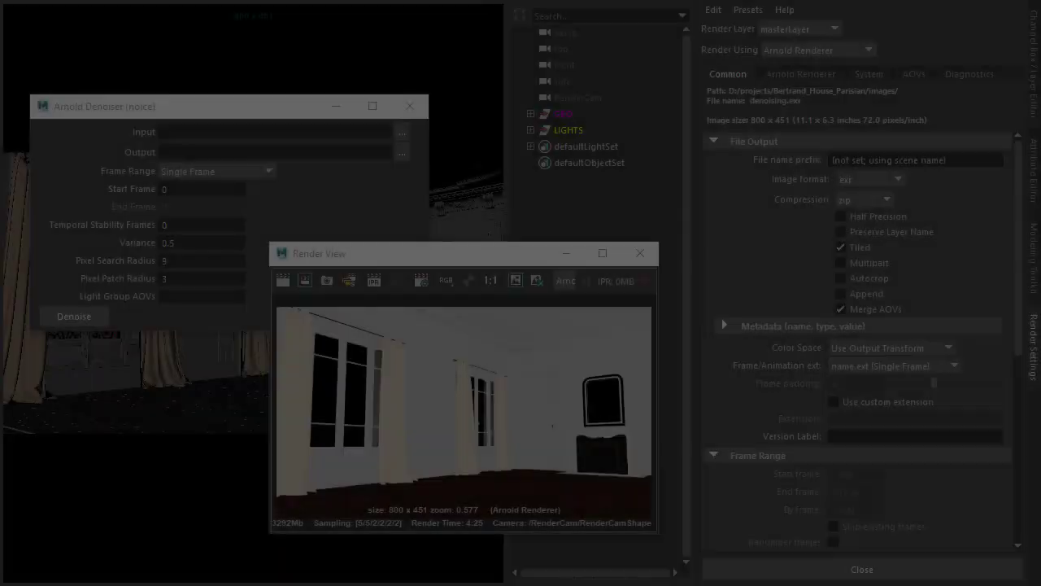
Locate the rendered denoising.exr in the project's images\tmp folder, and return to the Arnold Denoiser window.
{"action": "key", "text": "super+e"}
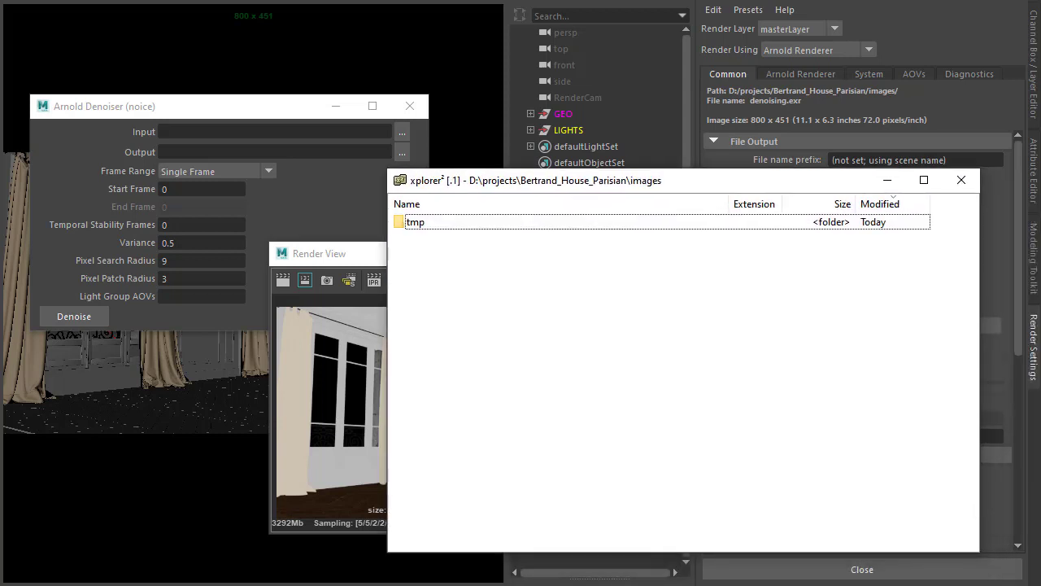
{"action": "key", "text": "Return"}
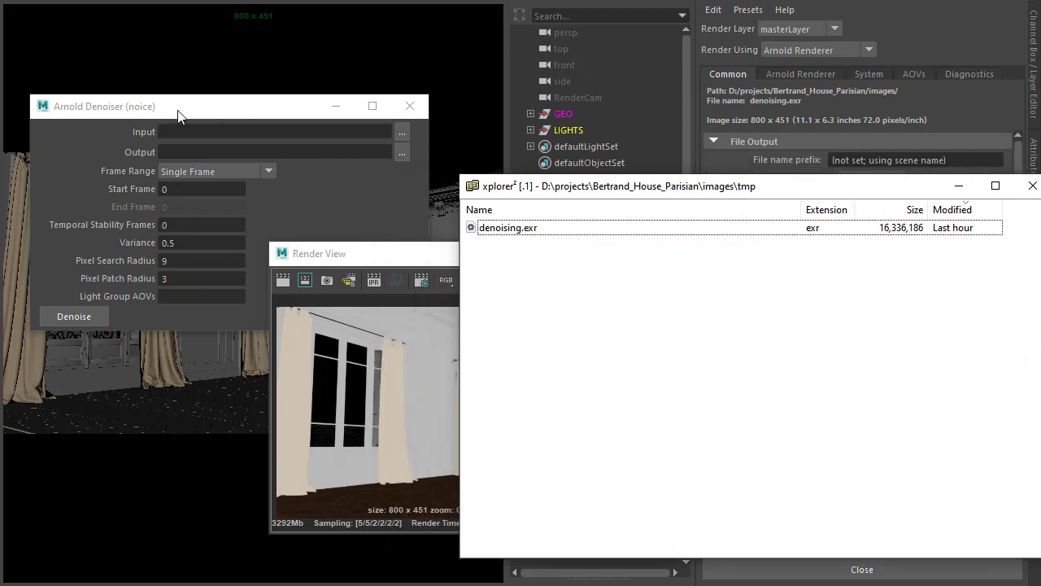
{"action": "left_click", "coordinate": [187, 113]}
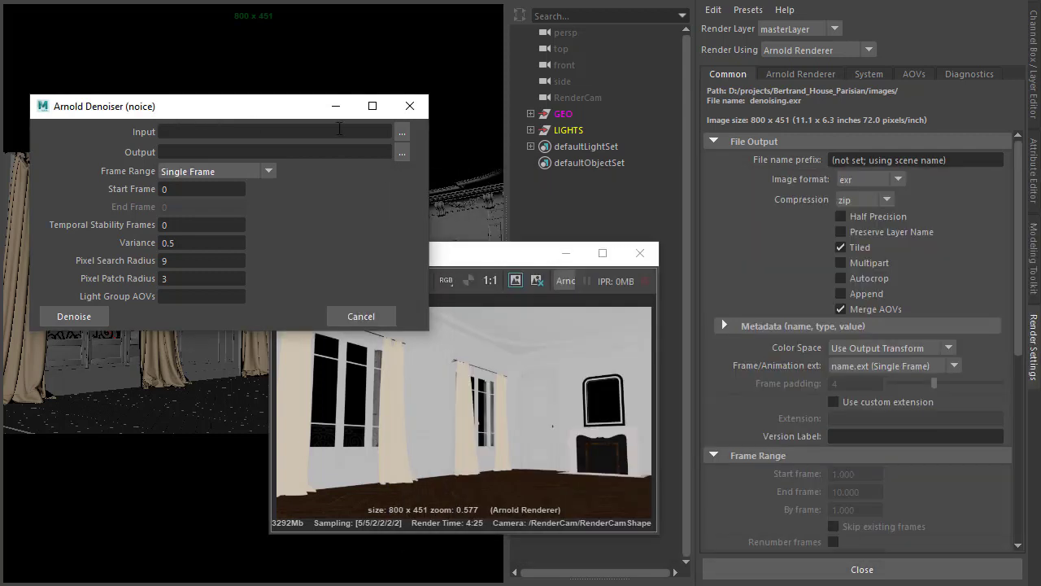
Load images/tmp/denoising.exr as the denoiser input and run the denoise, writing to denoising_denoised.exr.
{"action": "left_click", "coordinate": [399, 136]}
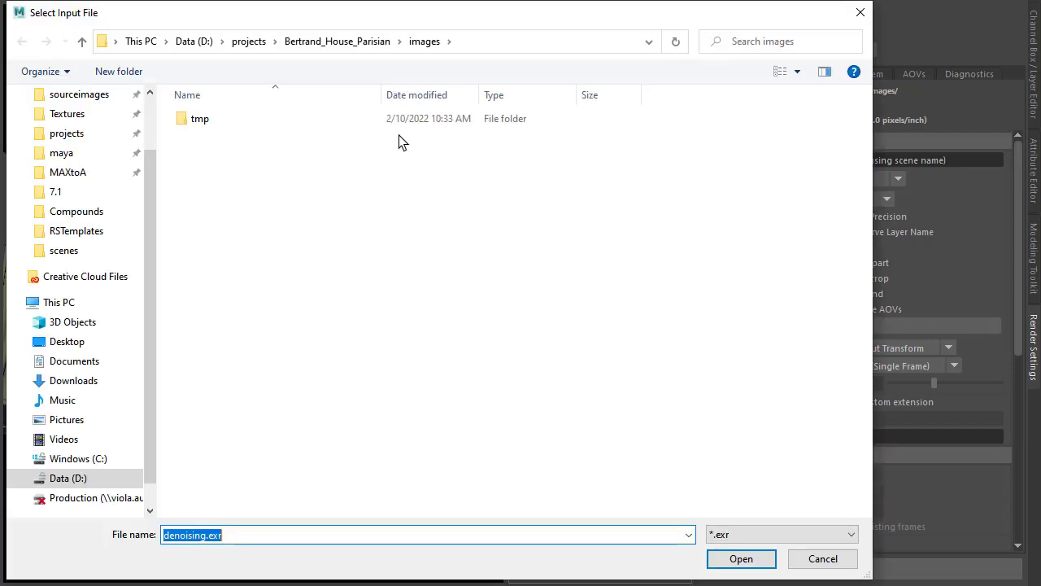
{"action": "double_click", "coordinate": [204, 120]}
{"action": "double_click", "coordinate": [242, 133]}
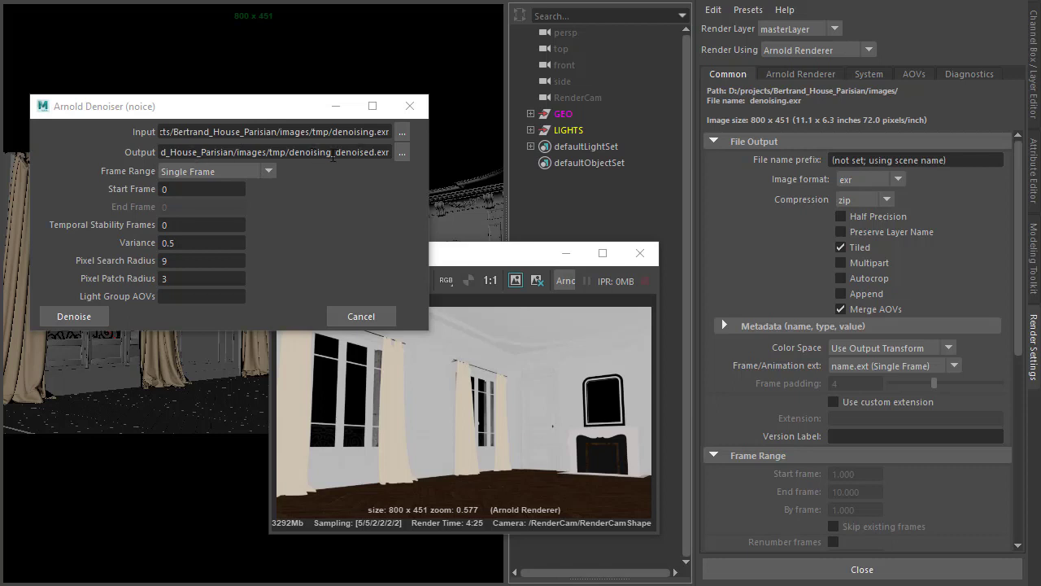
{"action": "left_click_drag", "start_coordinate": [333, 154], "coordinate": [375, 154]}
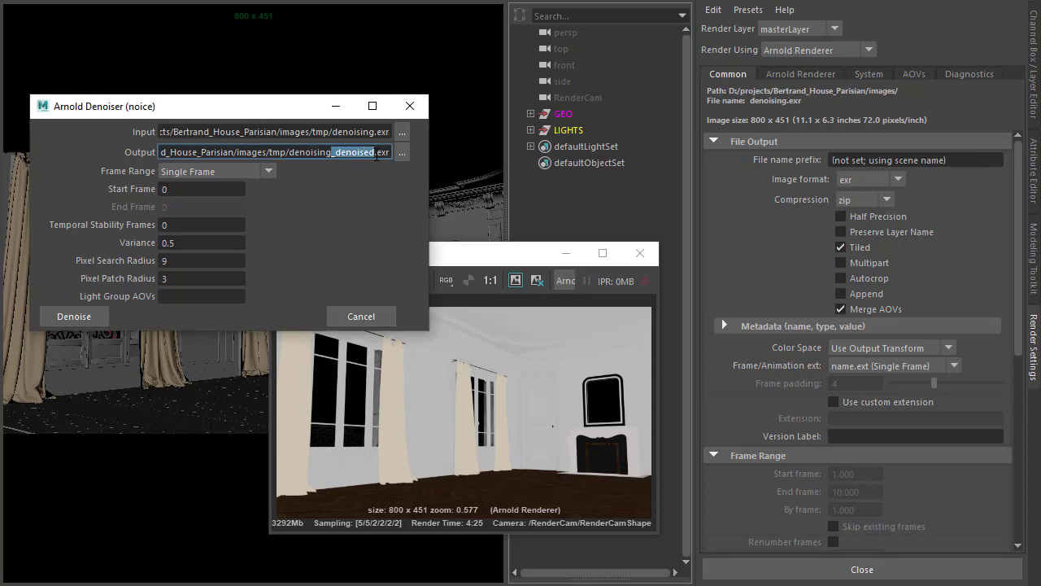
{"action": "left_click", "coordinate": [73, 318]}
Switch to Nuke and compare the original denoising.exr with denoising_denoised.exr in the viewer.
{"action": "key", "text": "alt+Tab"}
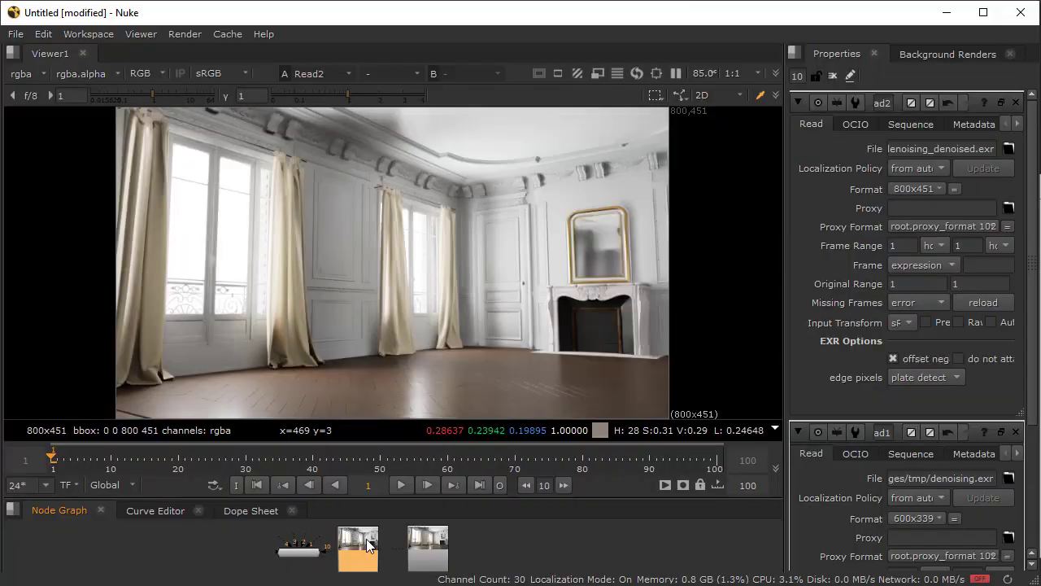
{"action": "key", "text": "1"}
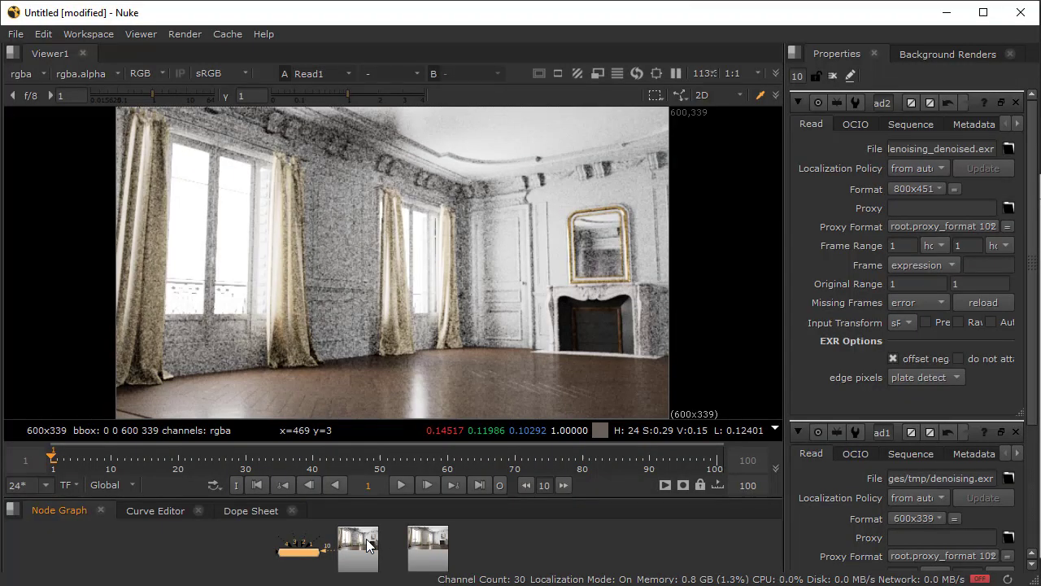
{"action": "left_click", "coordinate": [428, 547]}
{"action": "key", "text": "1"}
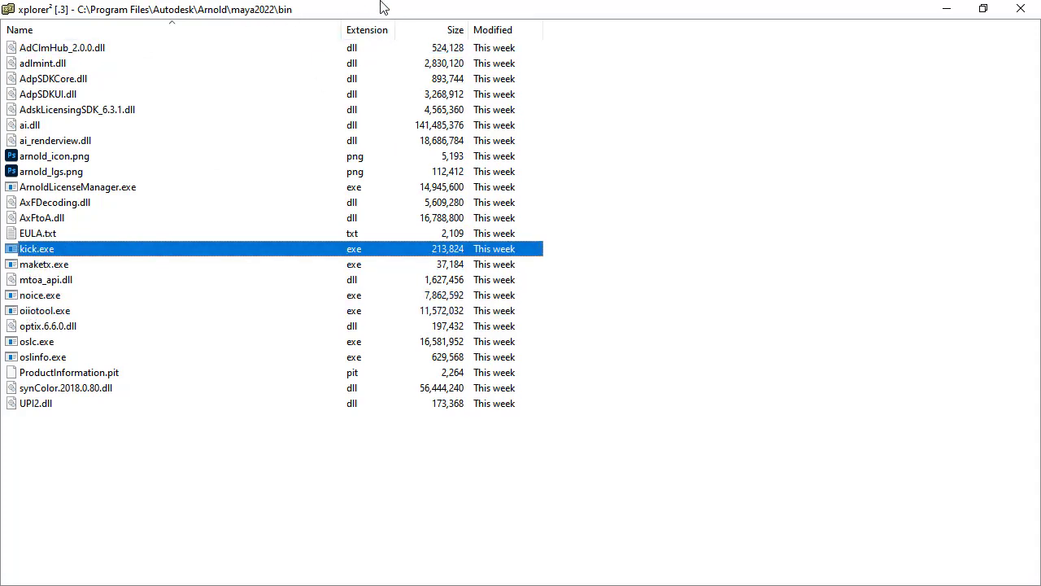
Open a Windows command prompt (cmd.exe).
{"action": "left_click", "coordinate": [14, 573]}
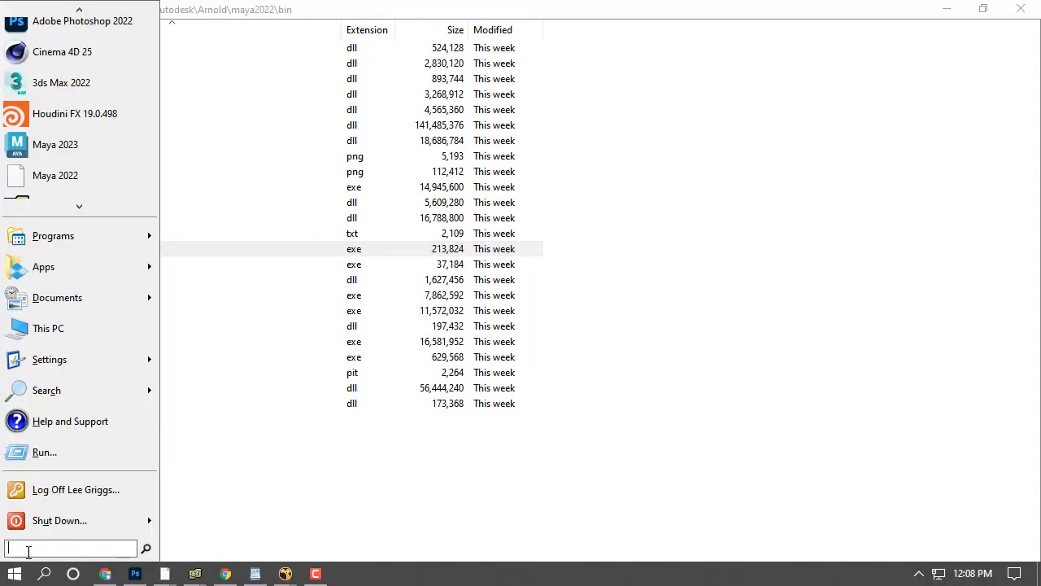
{"action": "type", "text": "cmd"}
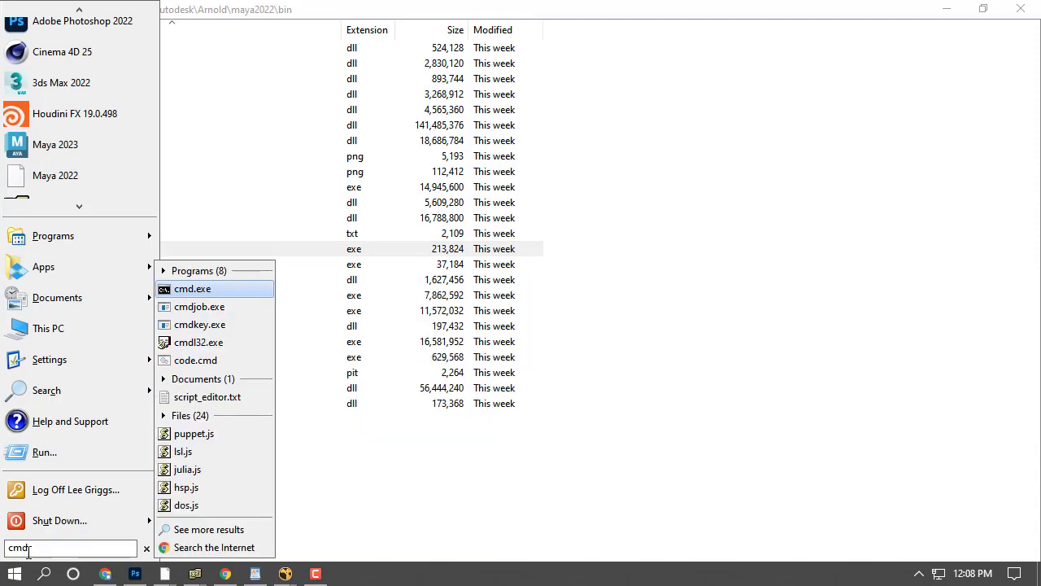
{"action": "key", "text": "Return"}
Change the command prompt's directory to C:\Program Files\Autodesk\Arnold\maya2022\bin, using the path of kick.exe without its file name.
{"action": "type", "text": "cd"}
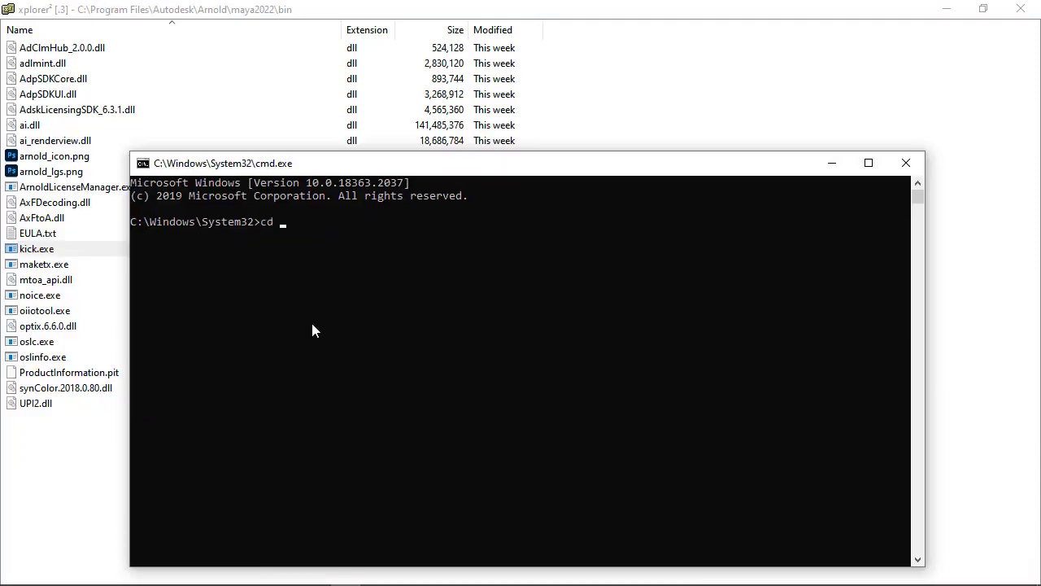
{"action": "key", "text": "super+Down"}
{"action": "key", "text": "super+Down"}
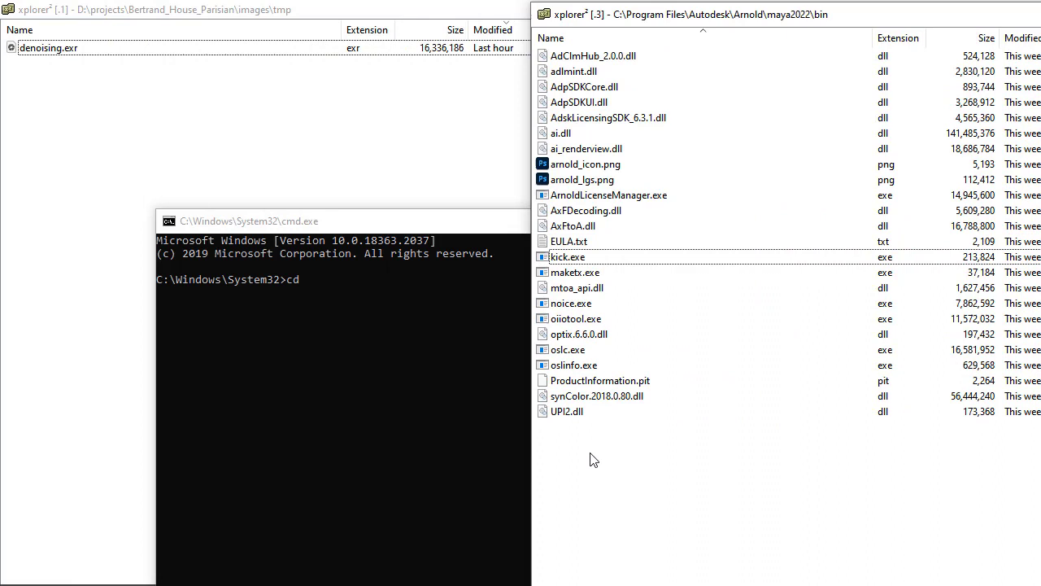
{"action": "left_click_drag", "start_coordinate": [568, 257], "coordinate": [427, 303]}
{"action": "left_click", "coordinate": [426, 293]}
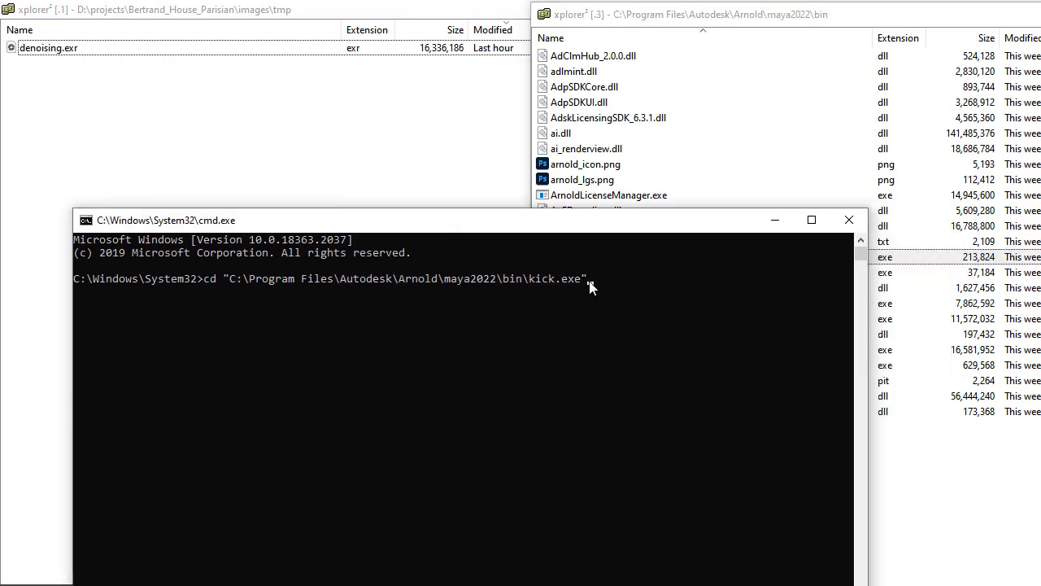
{"action": "key", "text": "BackSpace"}
{"action": "key", "text": "BackSpace"}
{"action": "key", "text": "BackSpace"}
{"action": "key", "text": "BackSpace"}
{"action": "key", "text": "BackSpace"}
{"action": "key", "text": "BackSpace"}
{"action": "key", "text": "Return"}
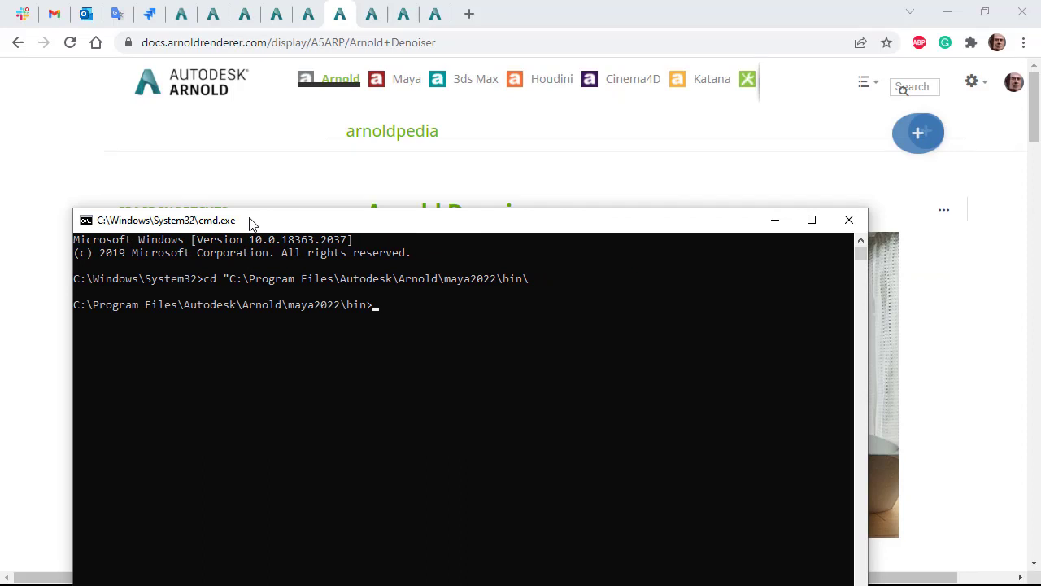
Begin a noice command with the -i flag and the full path of denoising.exr in the project's images\tmp folder.
{"action": "type", "text": "noice -i"}
{"action": "key", "text": "alt+Tab"}
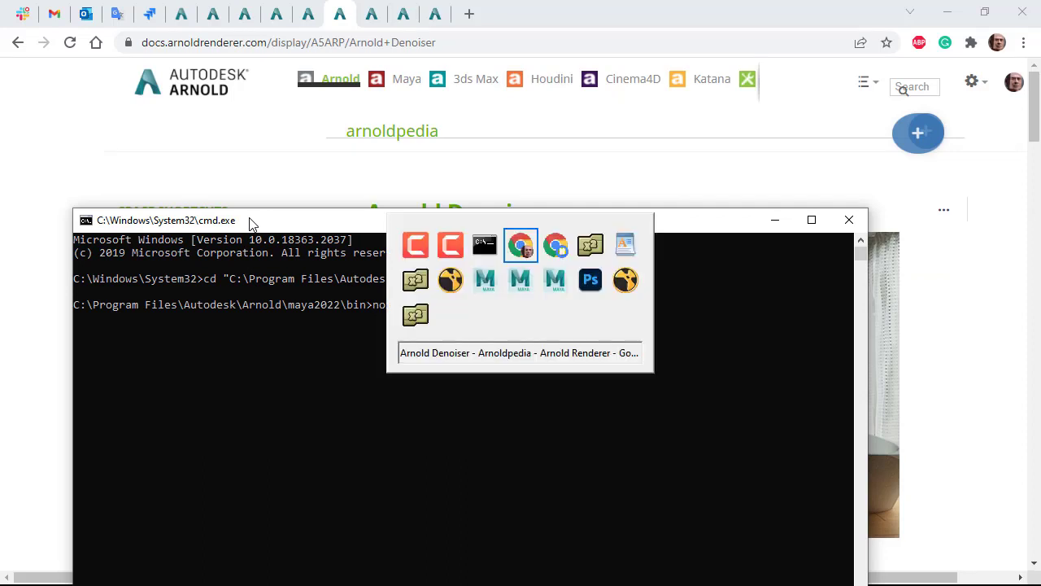
{"action": "key", "text": "alt+Tab"}
{"action": "key", "text": "alt+Tab"}
{"action": "key", "text": "alt+Tab"}
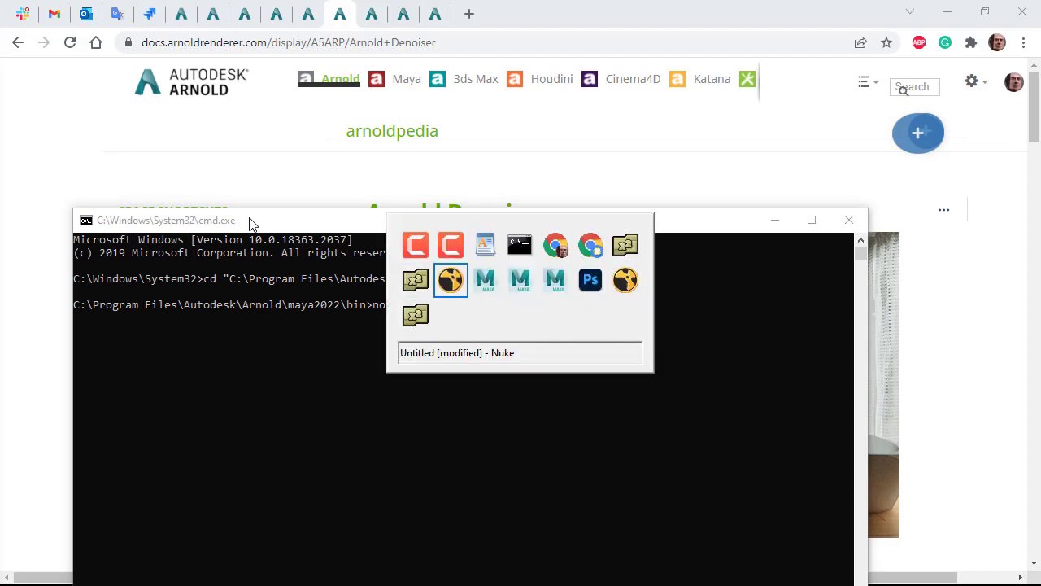
{"action": "key", "text": "super+Down"}
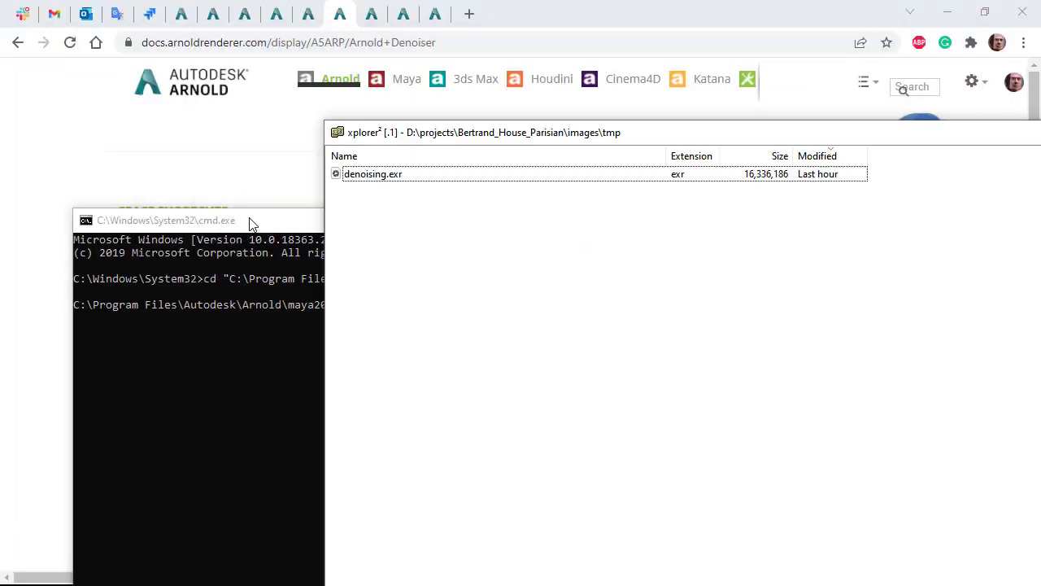
{"action": "left_click_drag", "start_coordinate": [639, 439], "coordinate": [519, 323]}
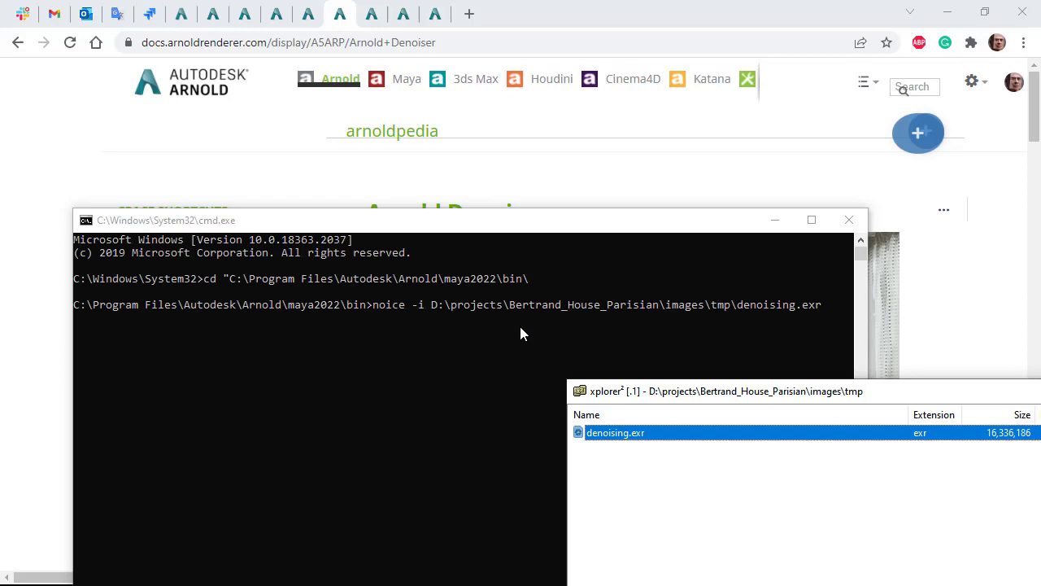
{"action": "left_click", "coordinate": [521, 308]}
Add the -o output path images\tmp\denoising_denoised.exr, run the noice command, and bring up the output folder.
{"action": "type", "text": "-o"}
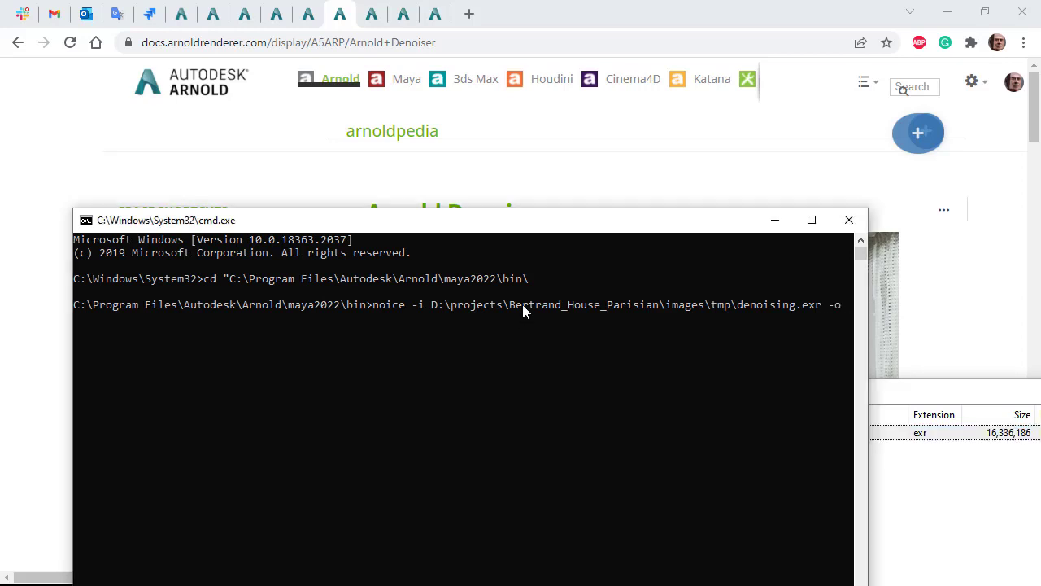
{"action": "left_click", "coordinate": [887, 433]}
{"action": "left_click_drag", "start_coordinate": [627, 435], "coordinate": [452, 416]}
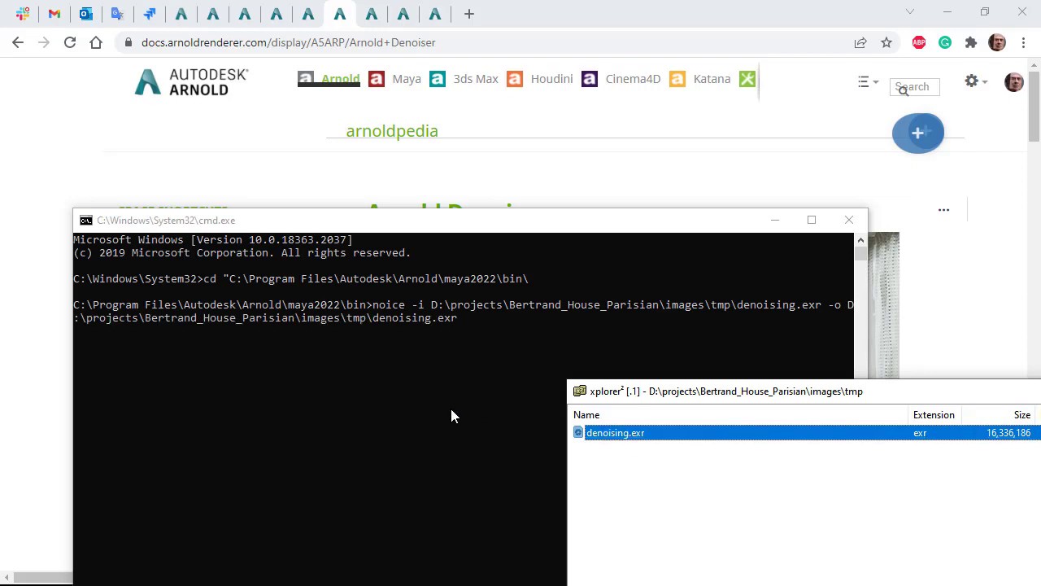
{"action": "left_click", "coordinate": [430, 372]}
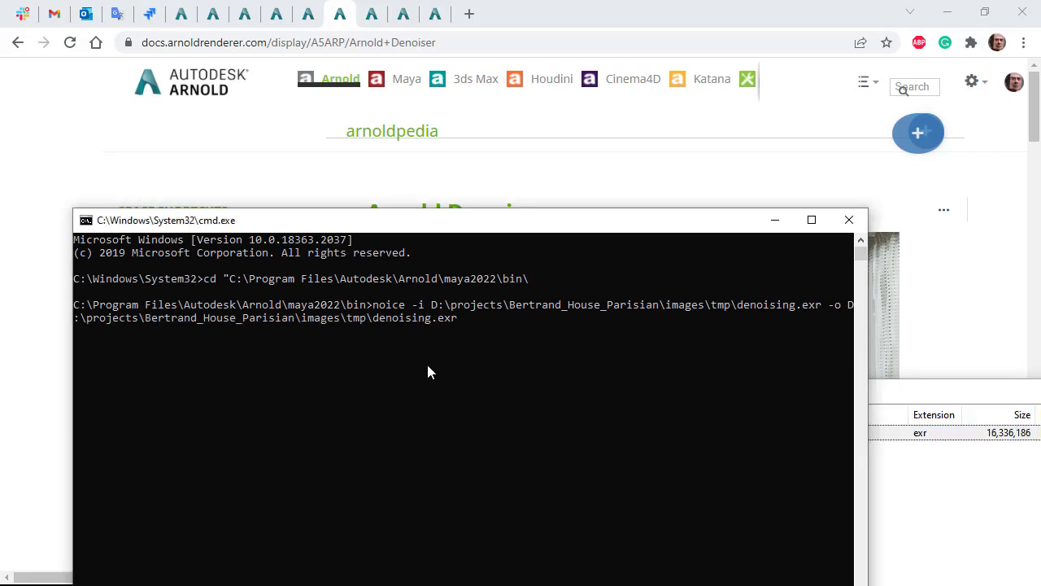
{"action": "type", "text": "_denosi"}
{"action": "type", "text": "ed"}
{"action": "key", "text": "Return"}
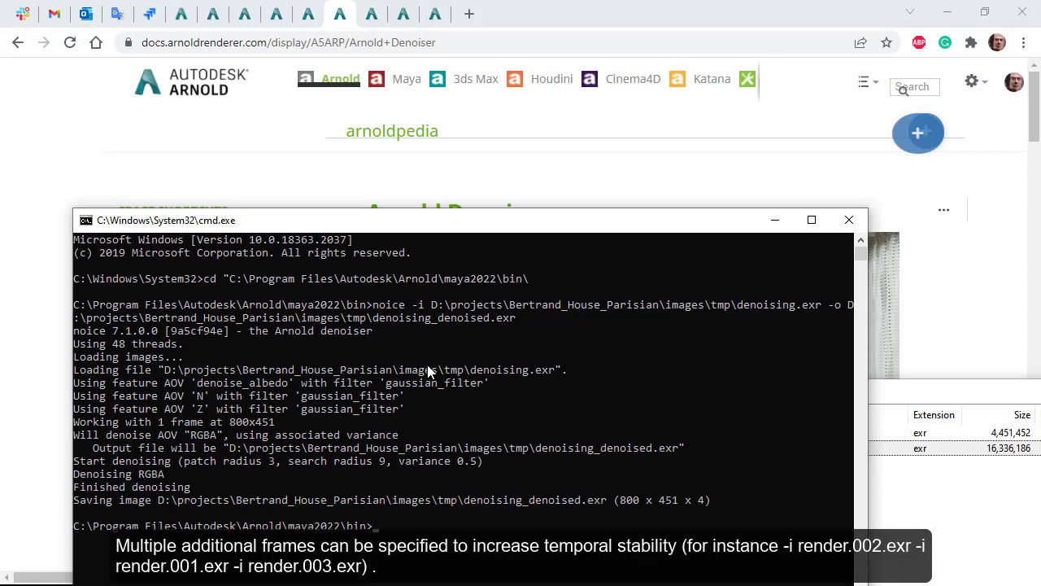
{"action": "left_click", "coordinate": [924, 483]}
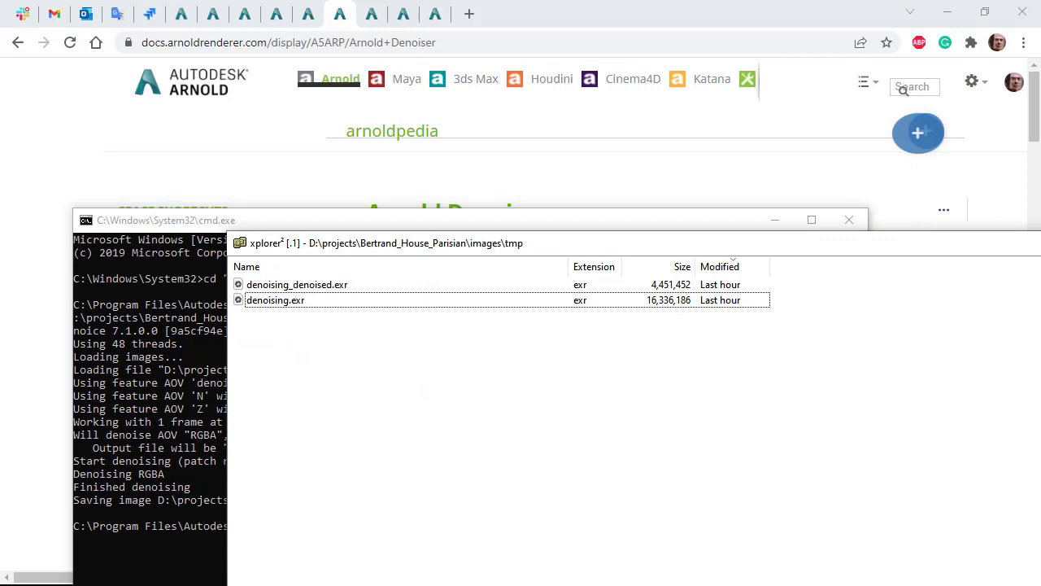